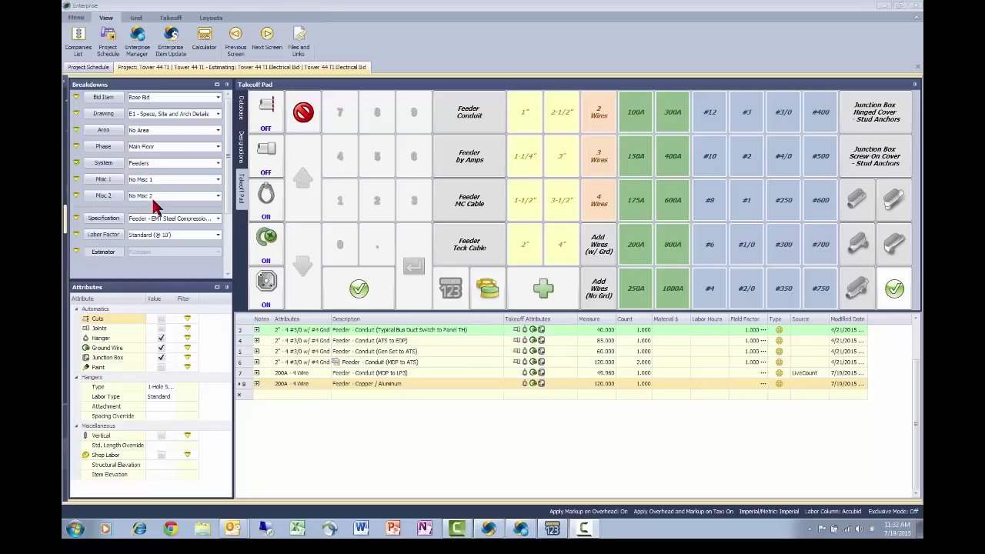
# Review the available feeder specifications and hanger types, picking 1-Hole Strap as the hanger type
pyautogui.click(178, 219)
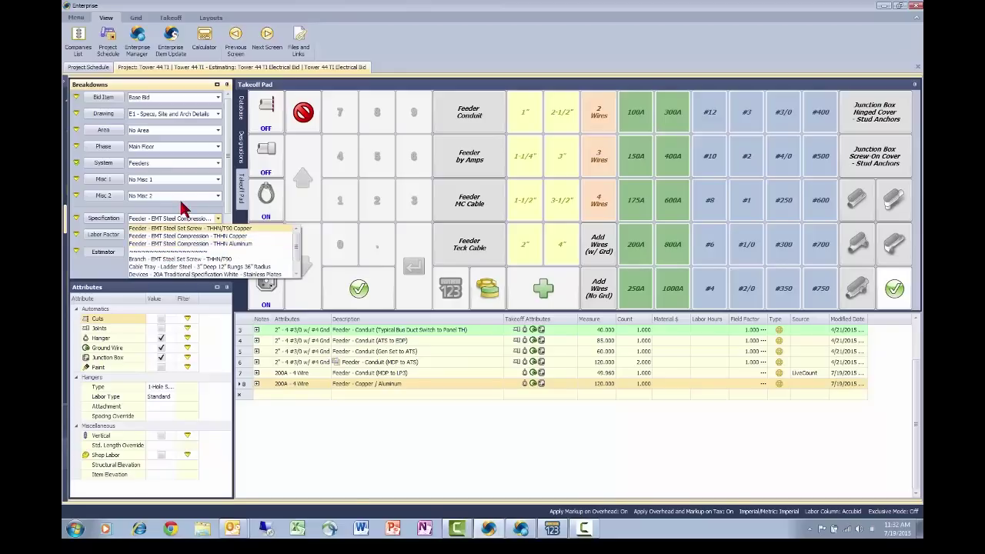
pyautogui.click(140, 331)
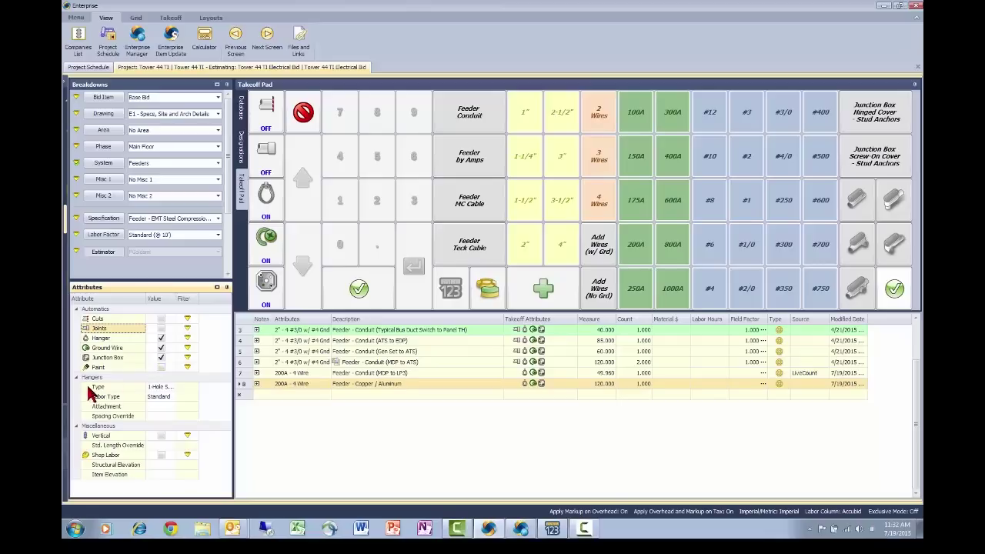
pyautogui.click(173, 388)
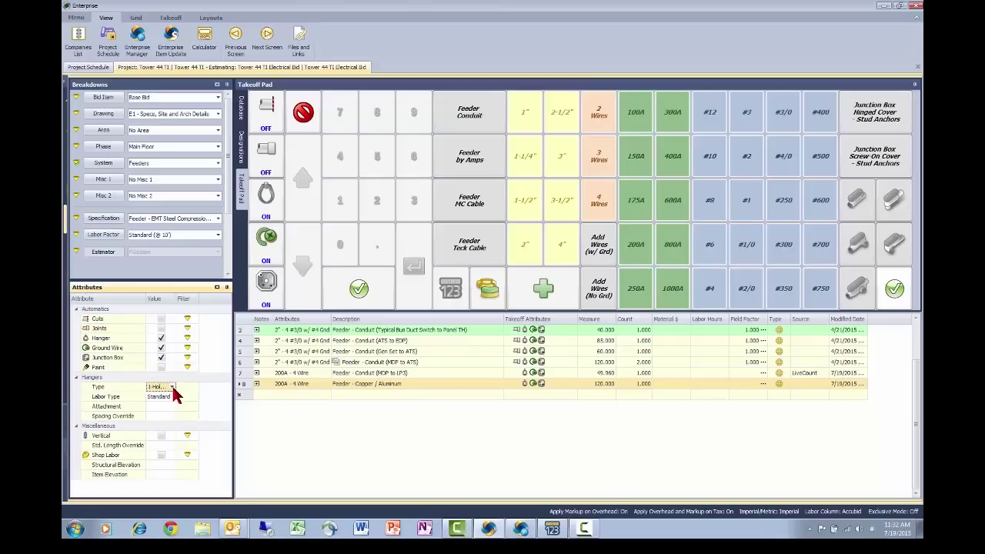
pyautogui.click(172, 388)
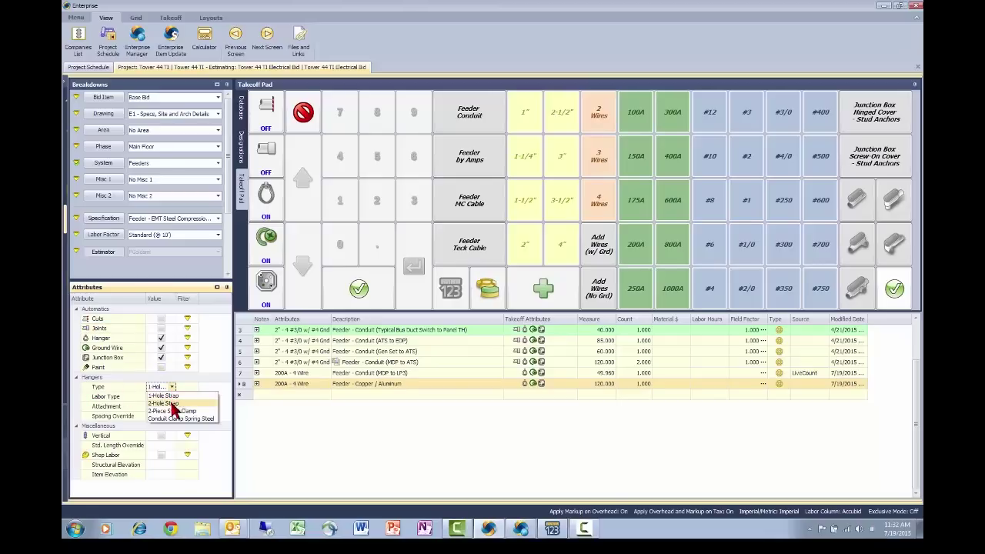
pyautogui.click(162, 395)
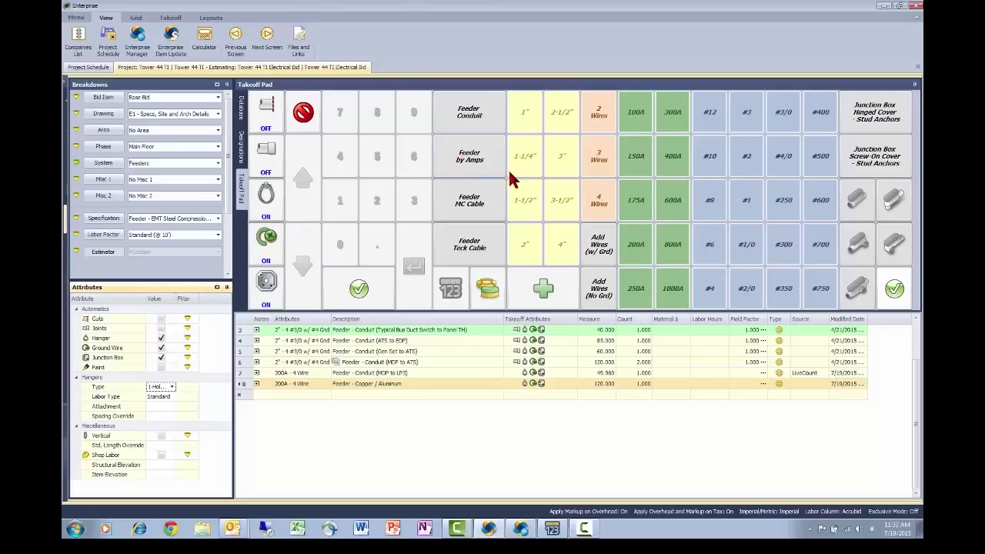
# Start a feeder-by-amps takeoff for a 200A copper feeder with 4 wires and 2 elbows
pyautogui.click(466, 162)
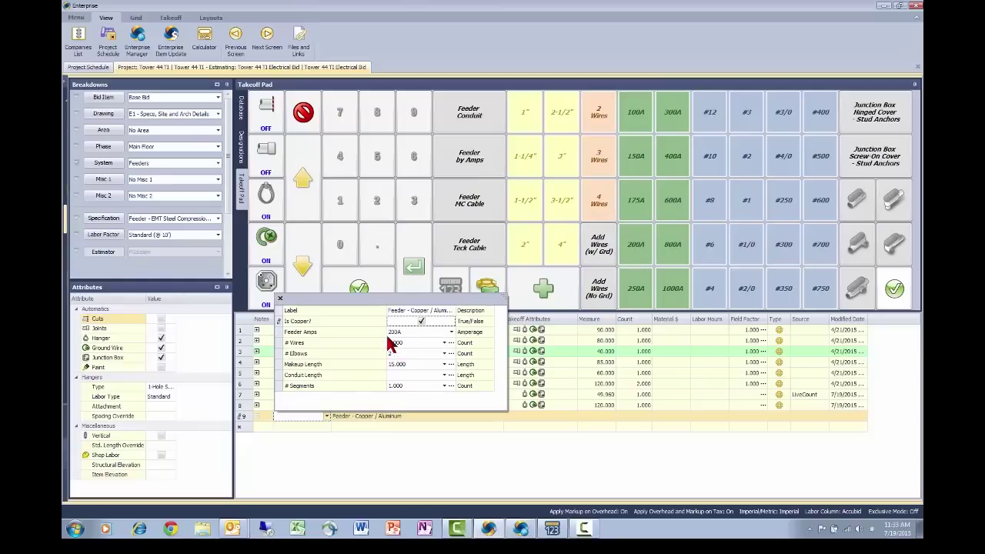
pyautogui.click(416, 344)
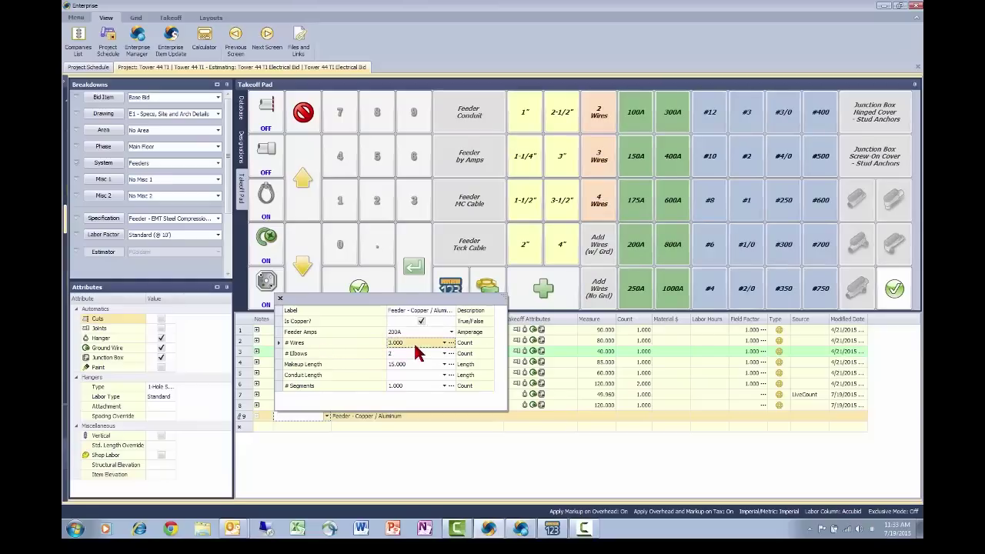
pyautogui.click(603, 204)
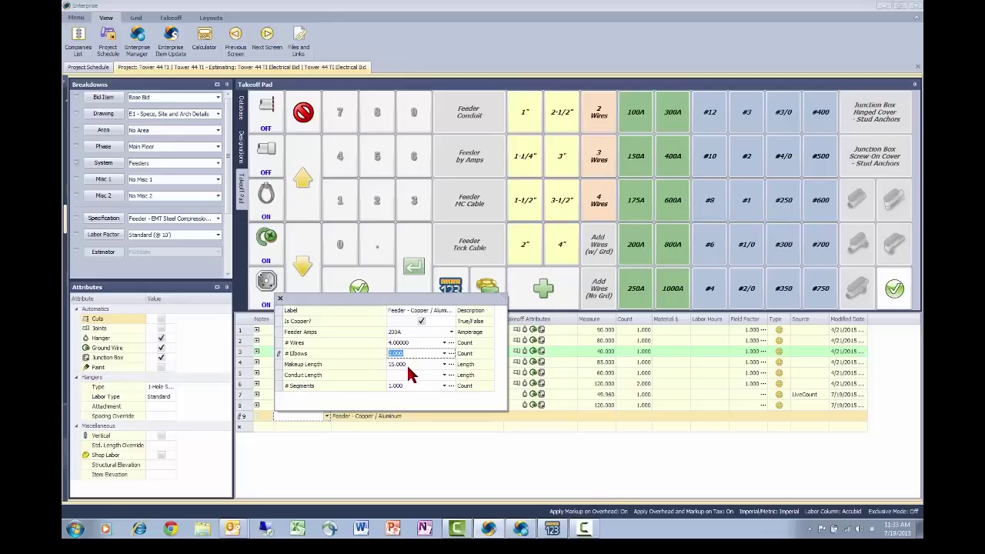
pyautogui.write('2')
pyautogui.press('Return')
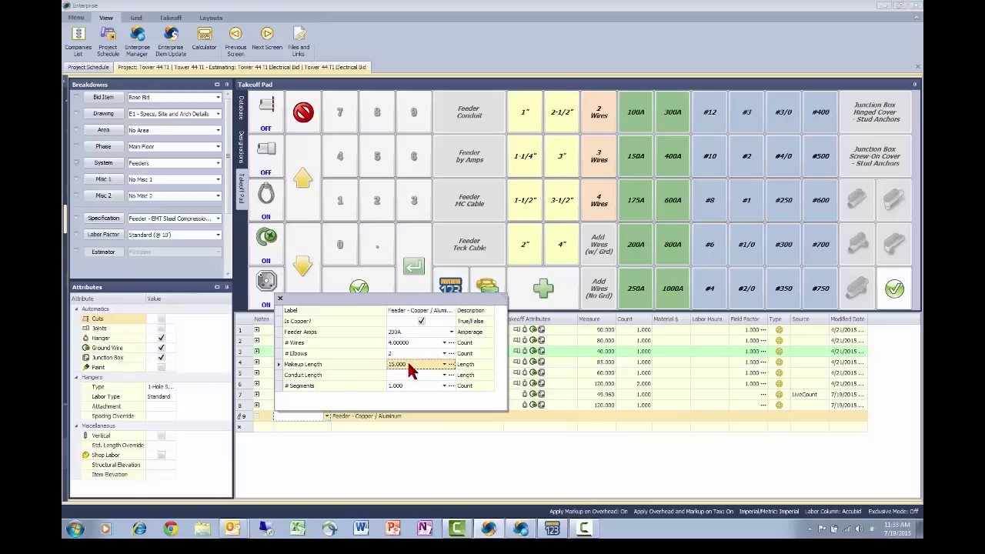
pyautogui.click(411, 375)
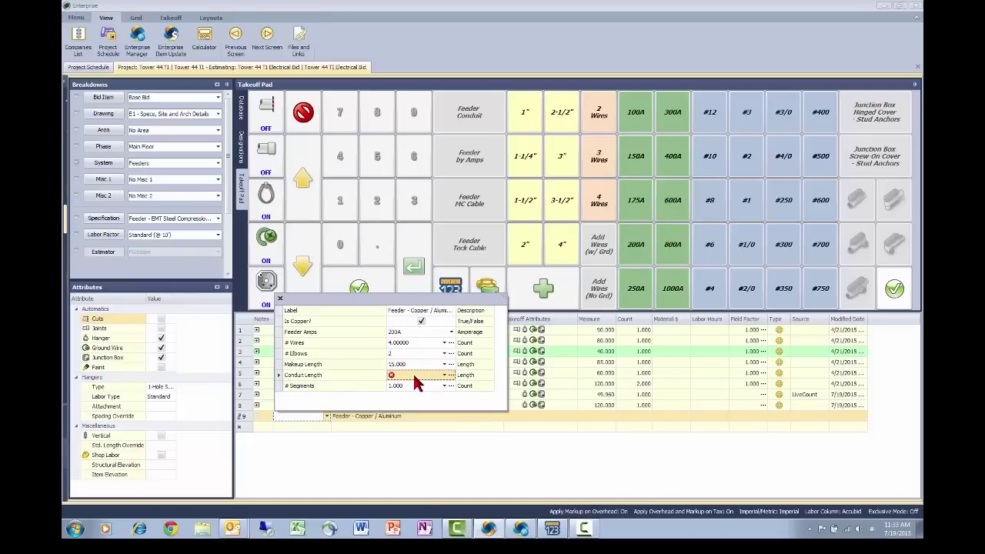
pyautogui.click(453, 375)
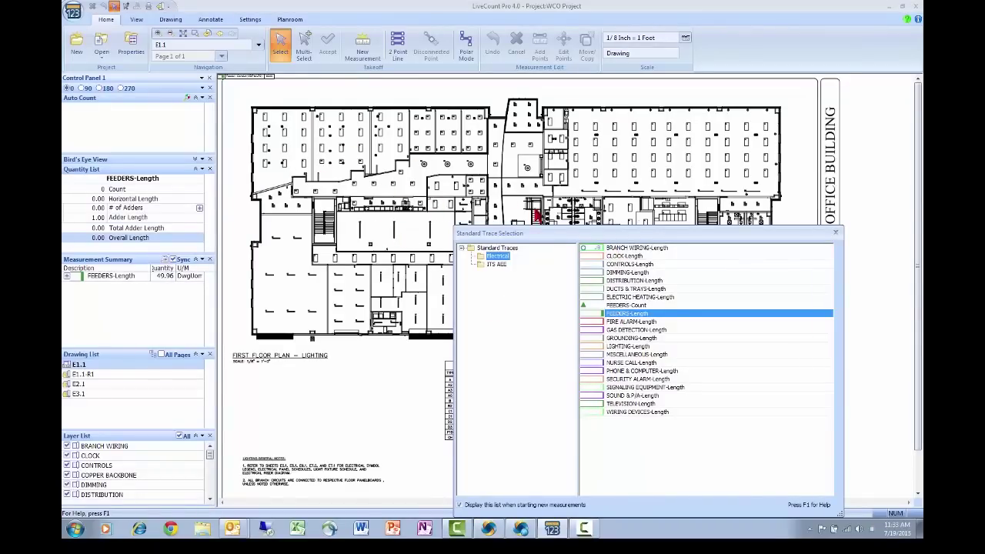
pyautogui.click(837, 234)
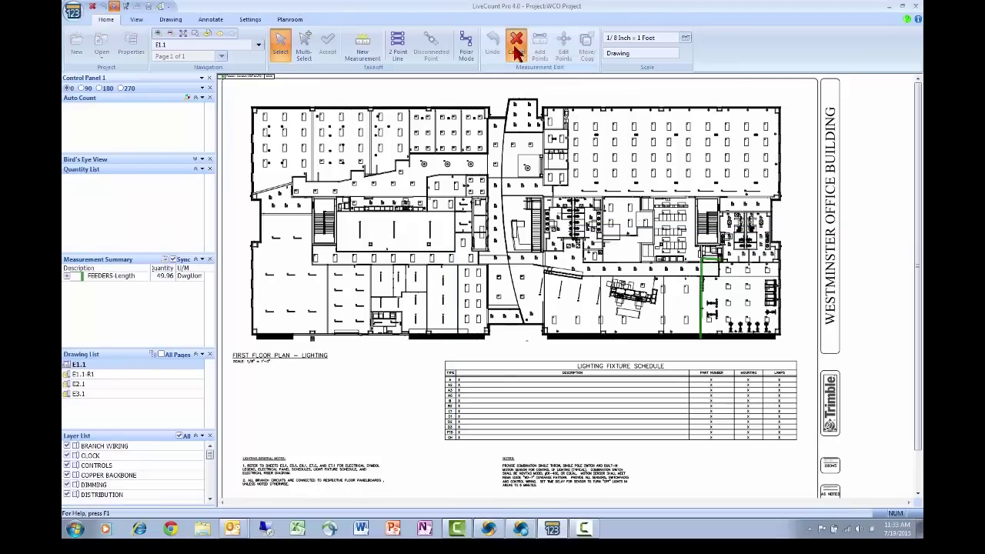
pyautogui.click(517, 47)
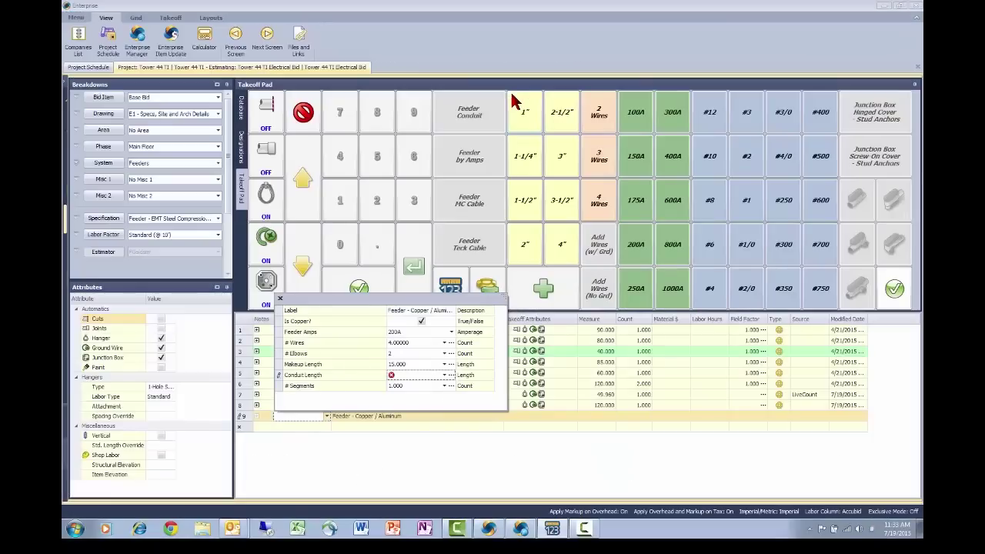
# Set the conduit length to 120, label the feeder "Feeder - Main - LP 2" and commit the takeoff
pyautogui.click(417, 374)
pyautogui.click(420, 387)
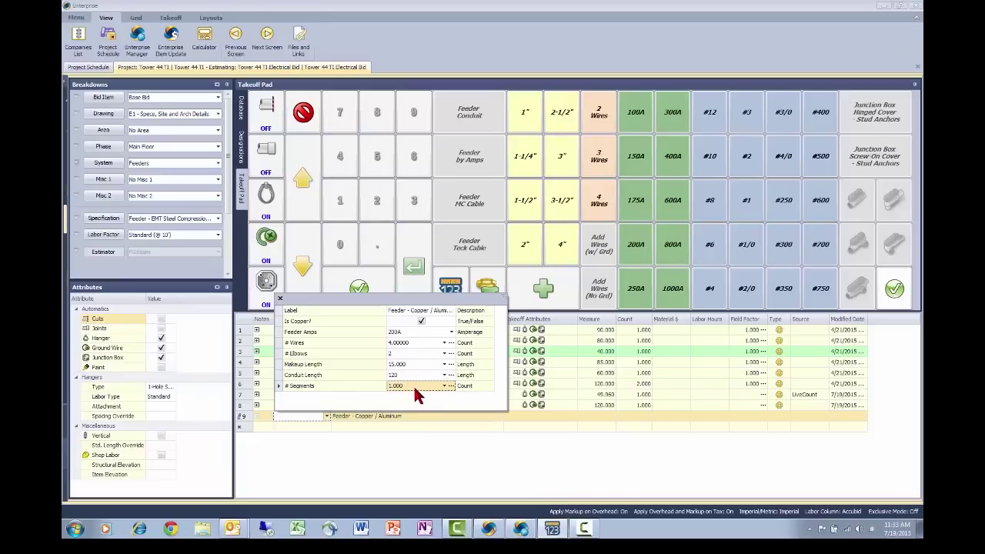
pyautogui.click(416, 312)
pyautogui.click(432, 311)
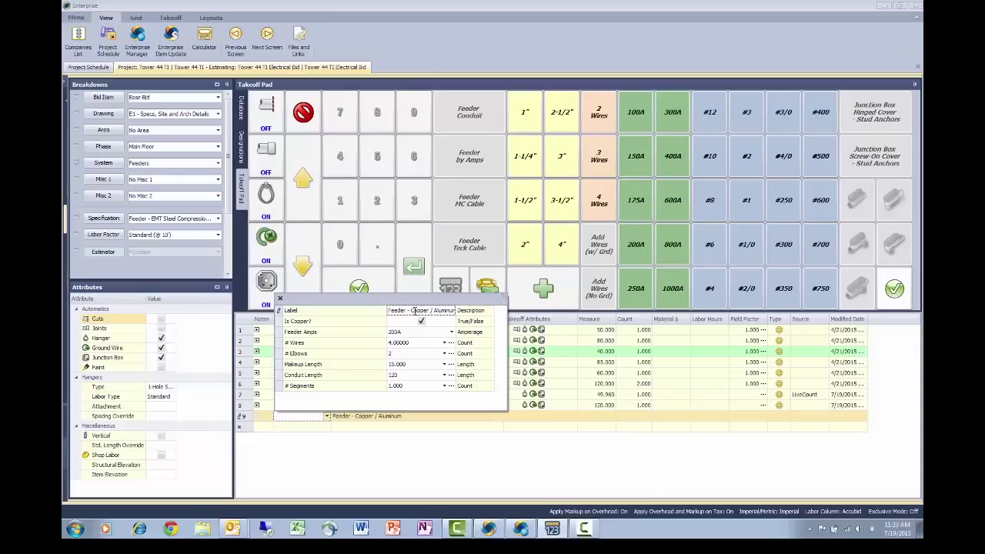
pyautogui.moveTo(411, 310); pyautogui.dragTo(462, 312)
pyautogui.write('Mai')
pyautogui.press('Return')
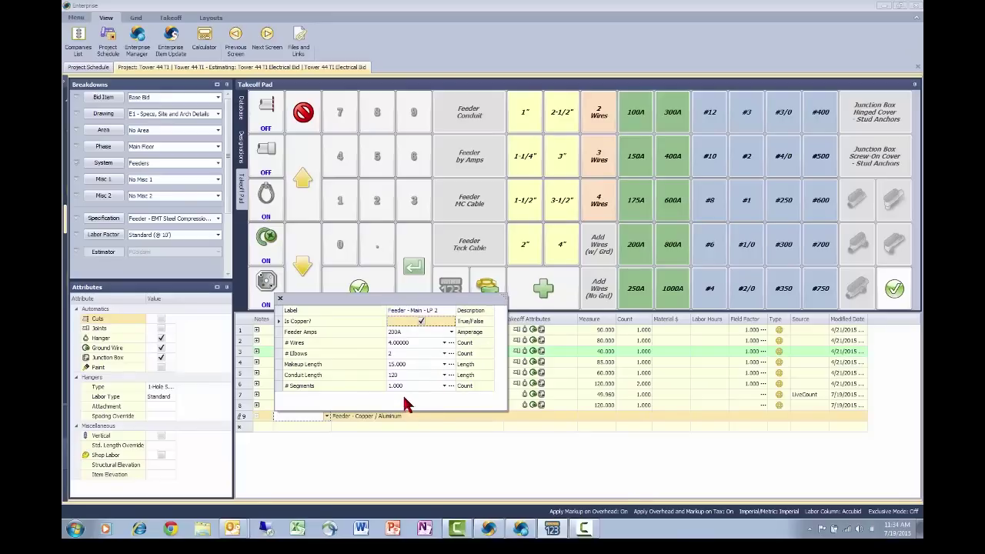
pyautogui.click(408, 387)
pyautogui.press('Return')
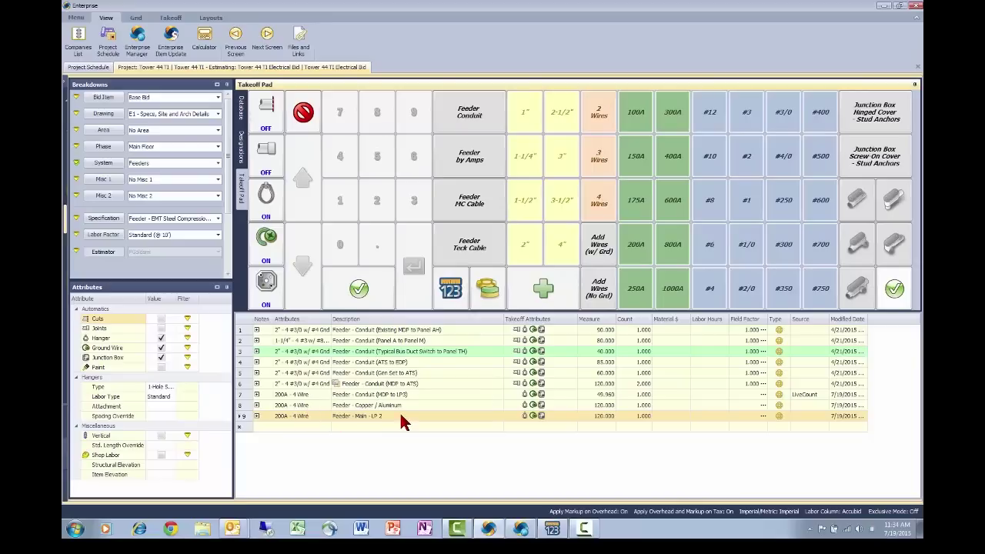
# Examine the parts breakdown of the copper Main - LP 2 feeder and collapse it again
pyautogui.click(256, 416)
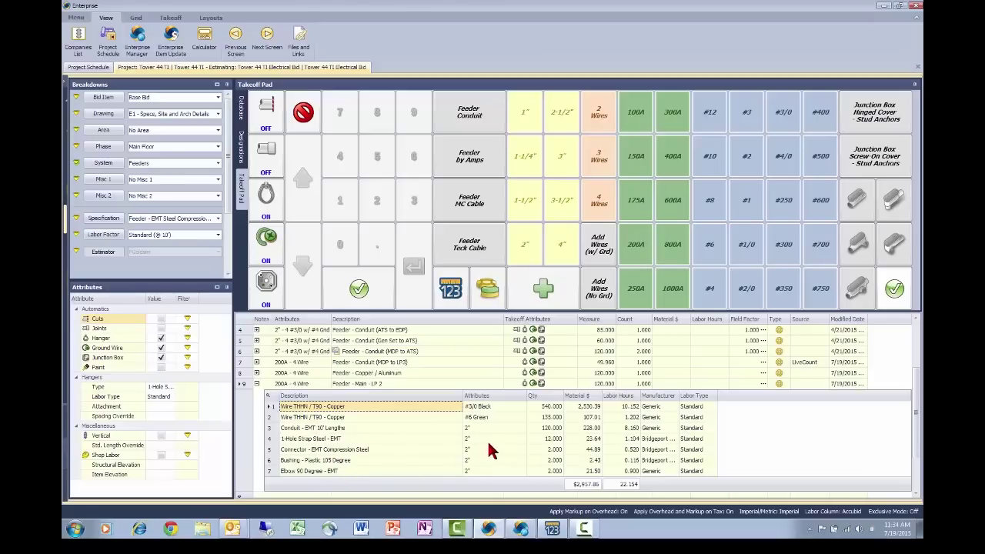
pyautogui.click(256, 383)
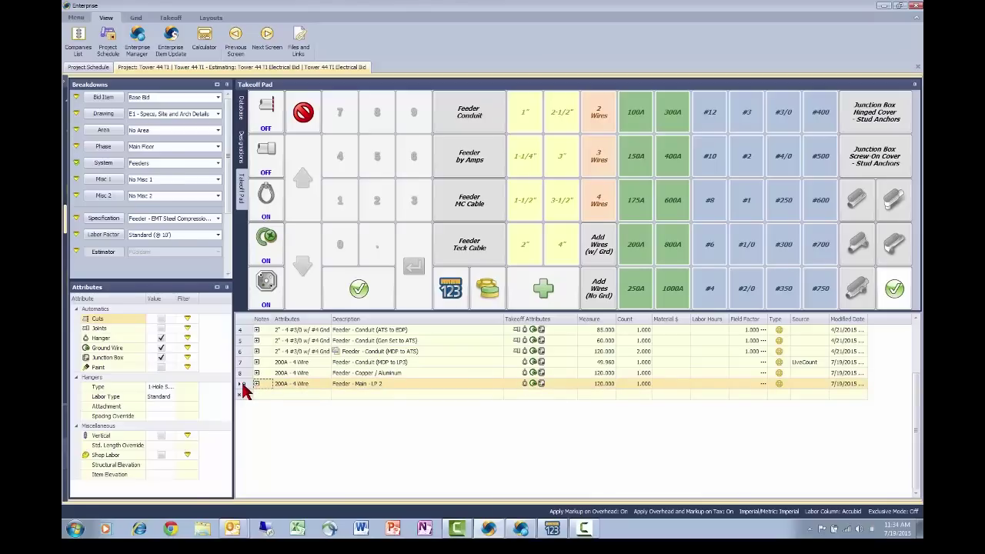
# Switch the Main - LP 2 feeder from copper to the "Feeder - EMT Steel Compression - THHN Aluminum" specification and check its revised parts breakdown
pyautogui.doubleClick(243, 385)
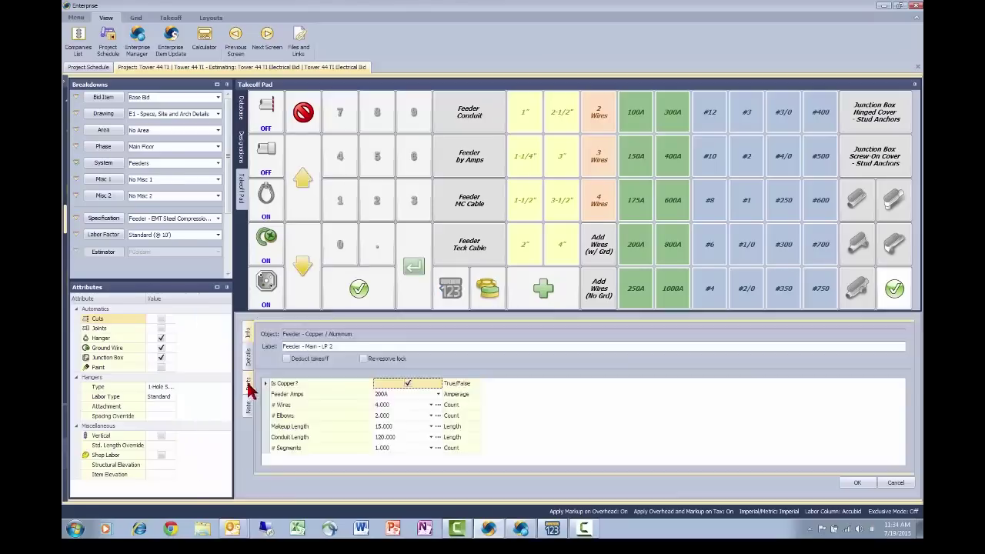
pyautogui.click(406, 385)
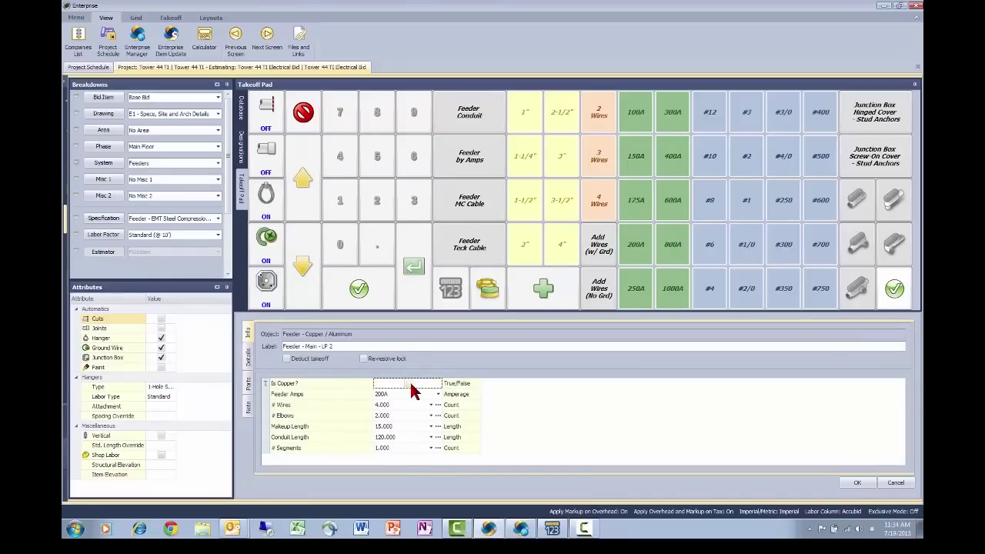
pyautogui.click(219, 219)
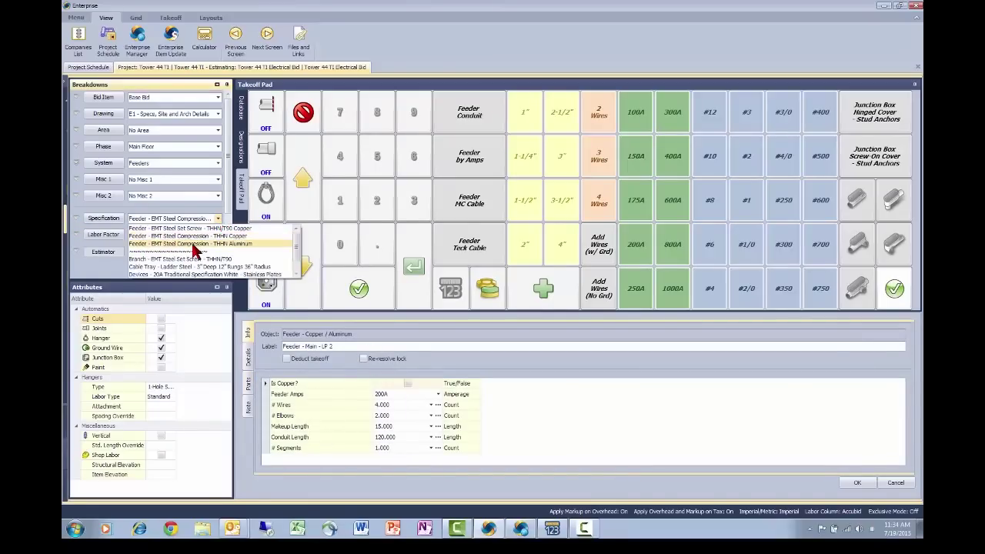
pyautogui.click(223, 245)
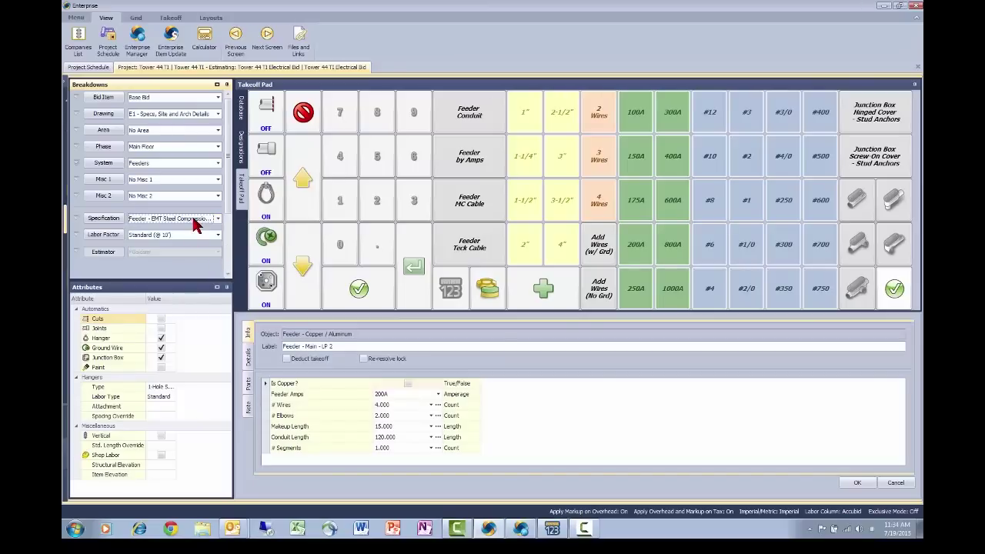
pyautogui.click(857, 482)
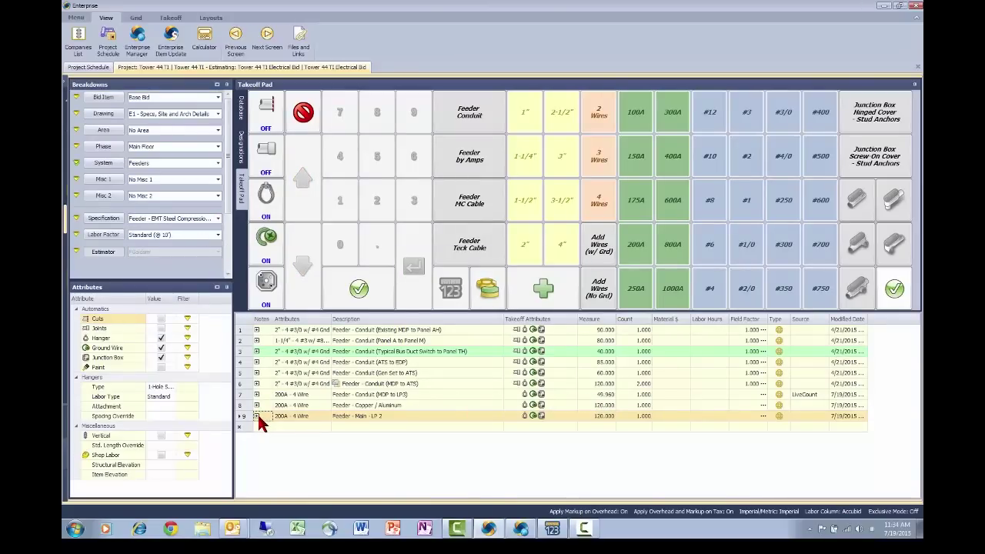
pyautogui.click(257, 415)
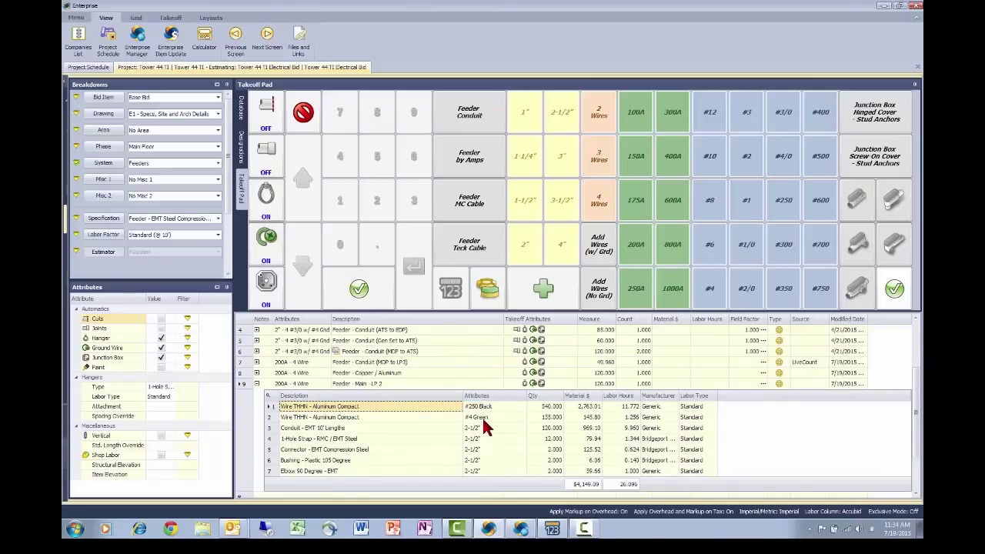
pyautogui.click(257, 384)
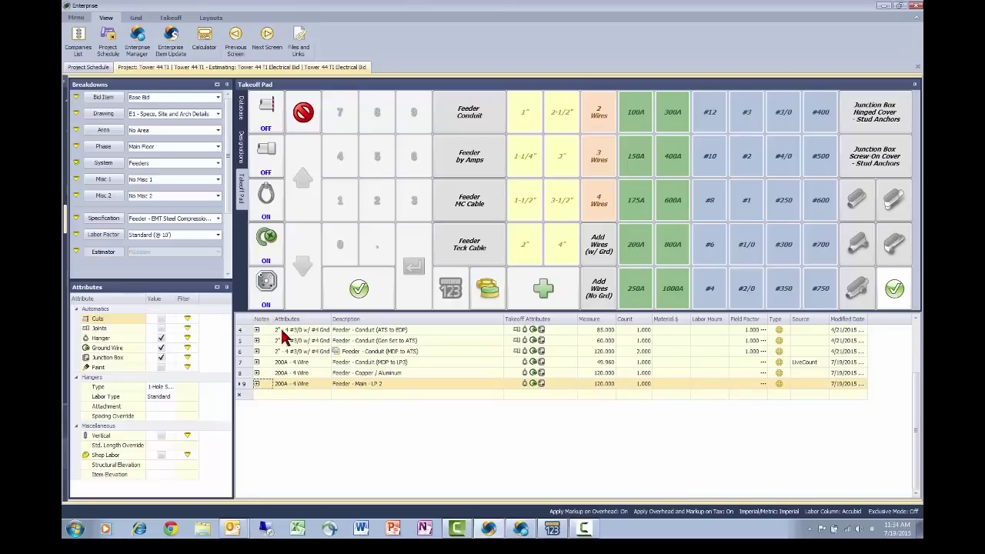
# Select takeoff rows 4 through 9
pyautogui.moveTo(244, 330); pyautogui.dragTo(244, 383)
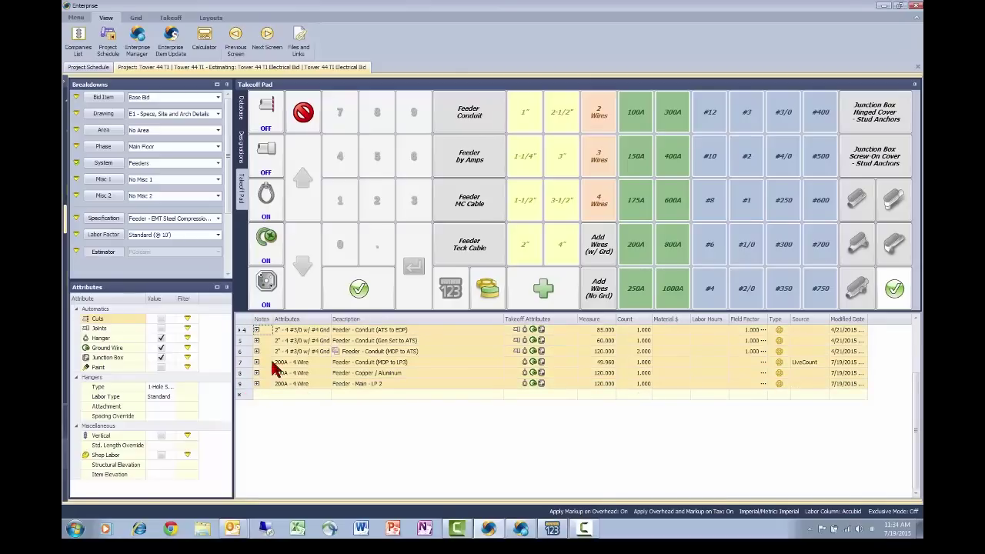